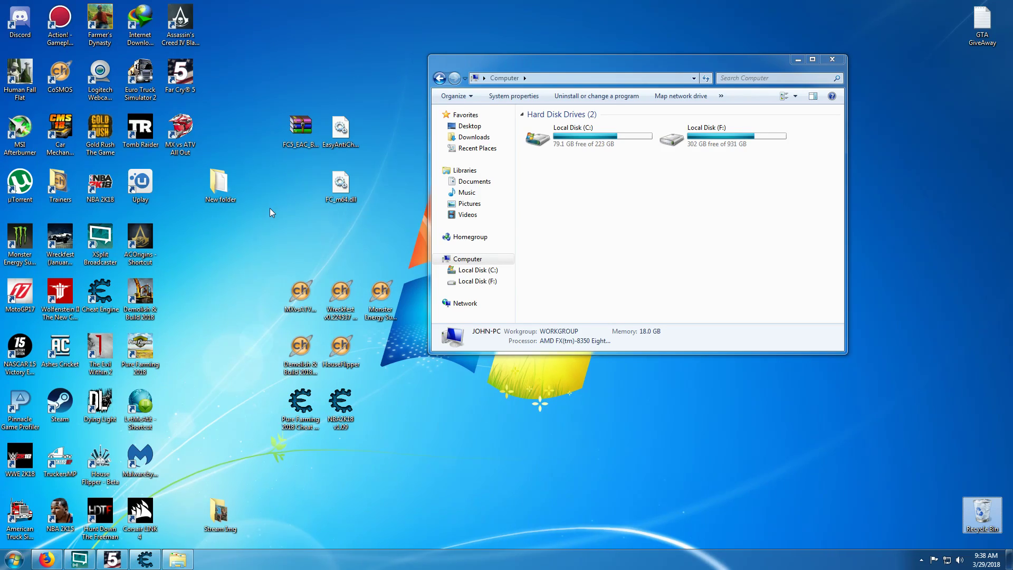
Look over the FC5_EAC_Bypass, EasyAntiCheat_x64.dll and FC_m64.dll files on the desktop.
left_click(582, 205)
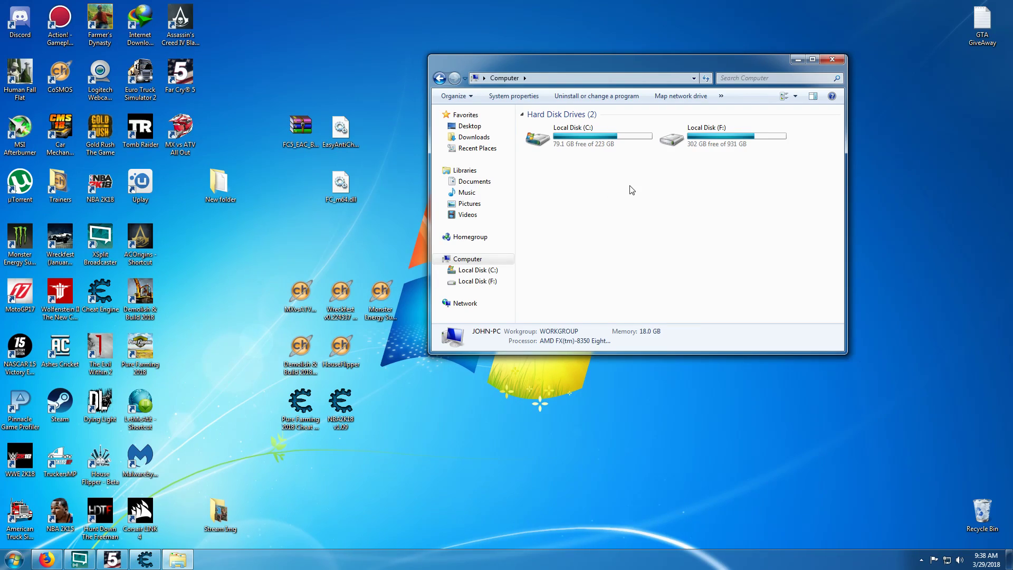
left_click(298, 174)
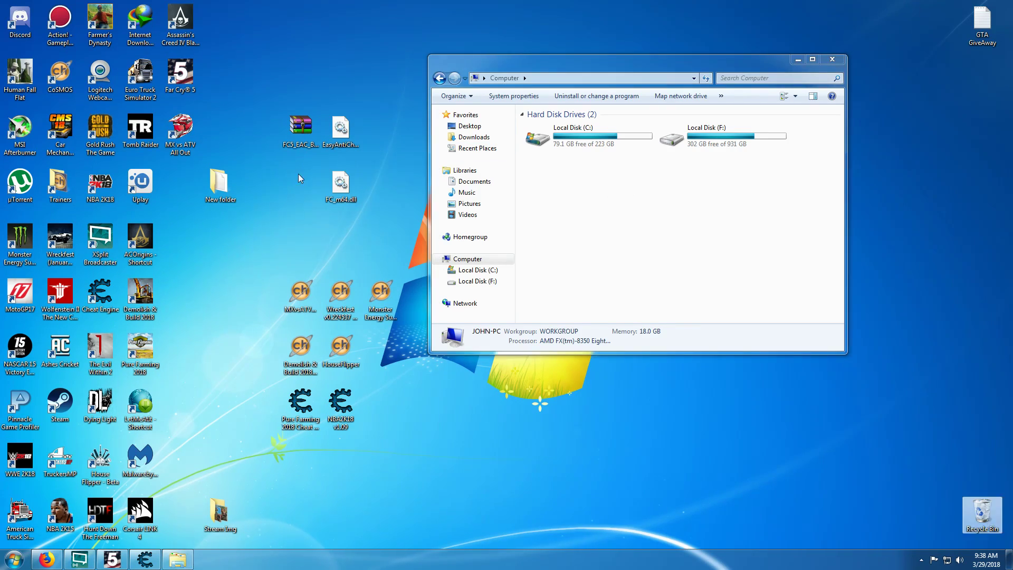
left_click(301, 132)
left_click(275, 211)
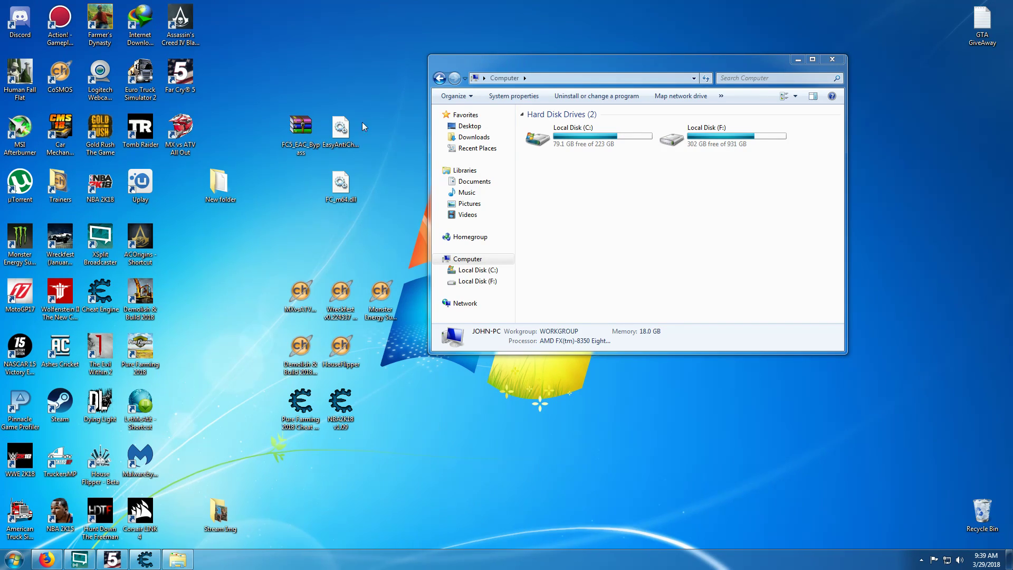
left_click(349, 139)
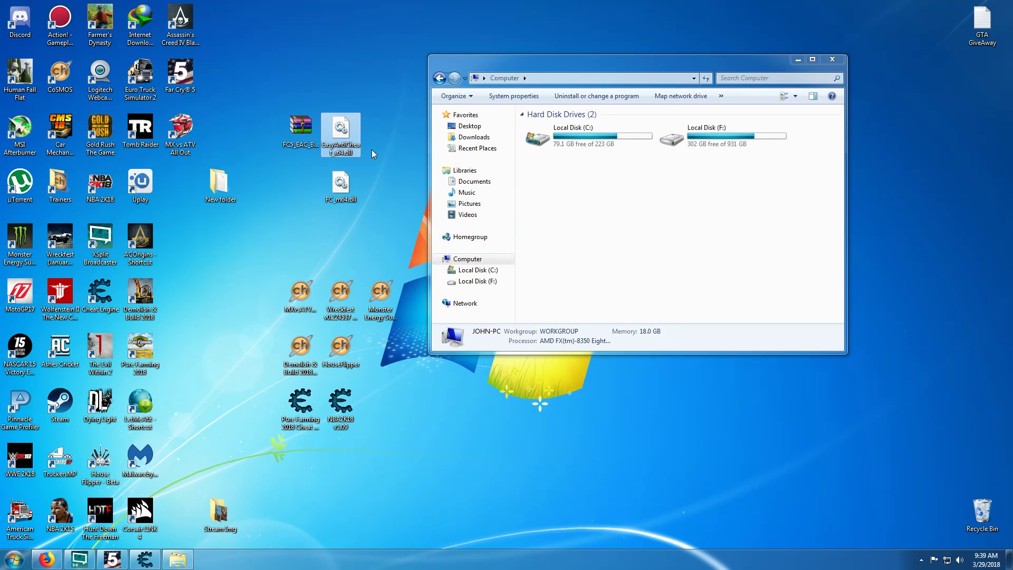
left_click(340, 186)
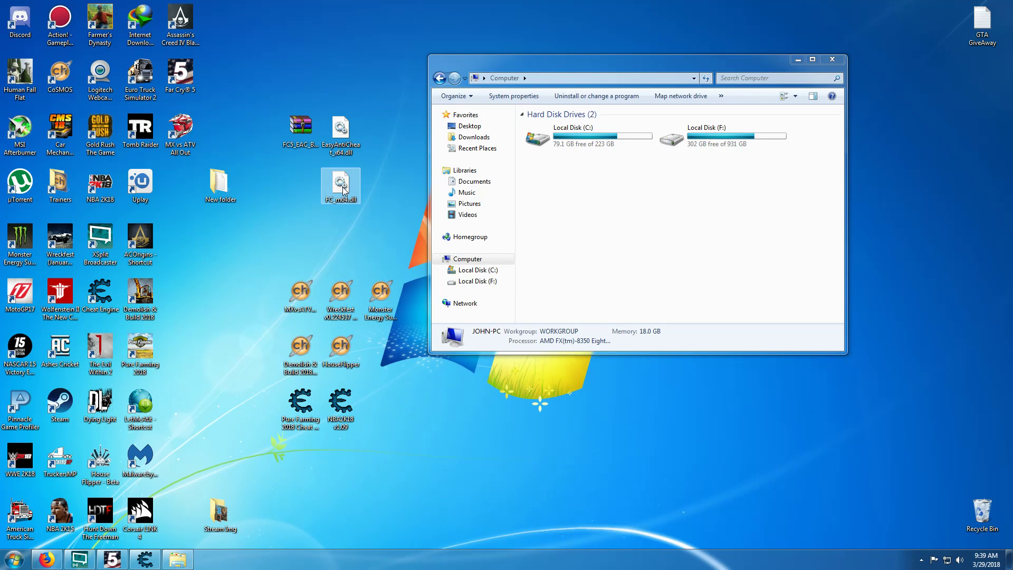
left_click(384, 179)
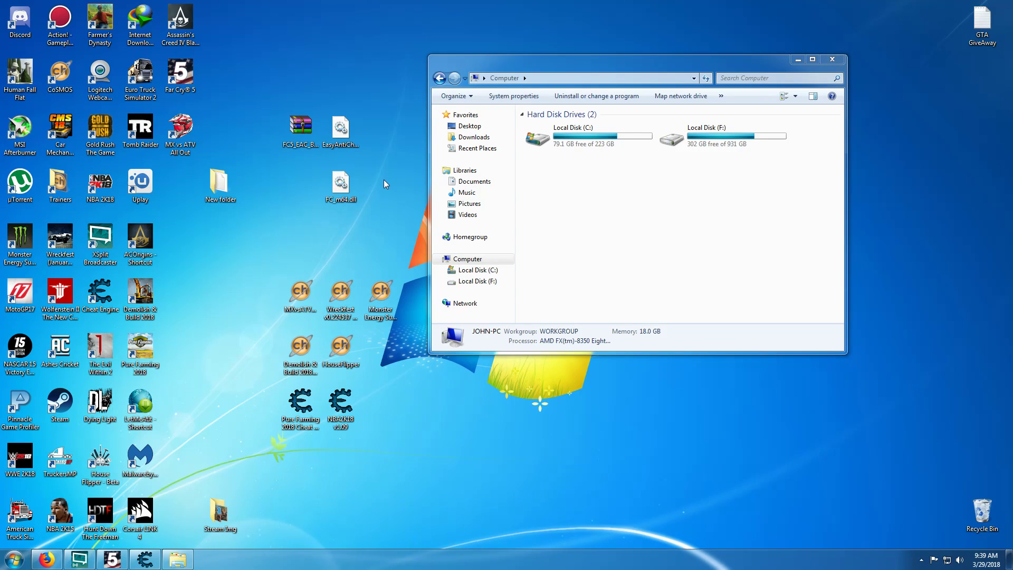
left_click(666, 216)
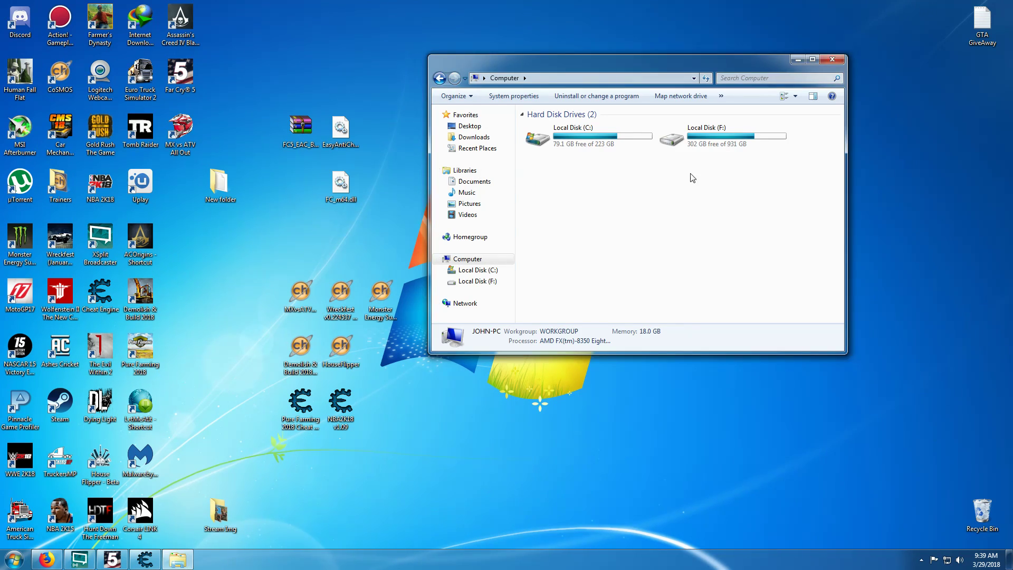
Navigate to the F:\Games\Far Cry 5\bin folder.
double_click(700, 139)
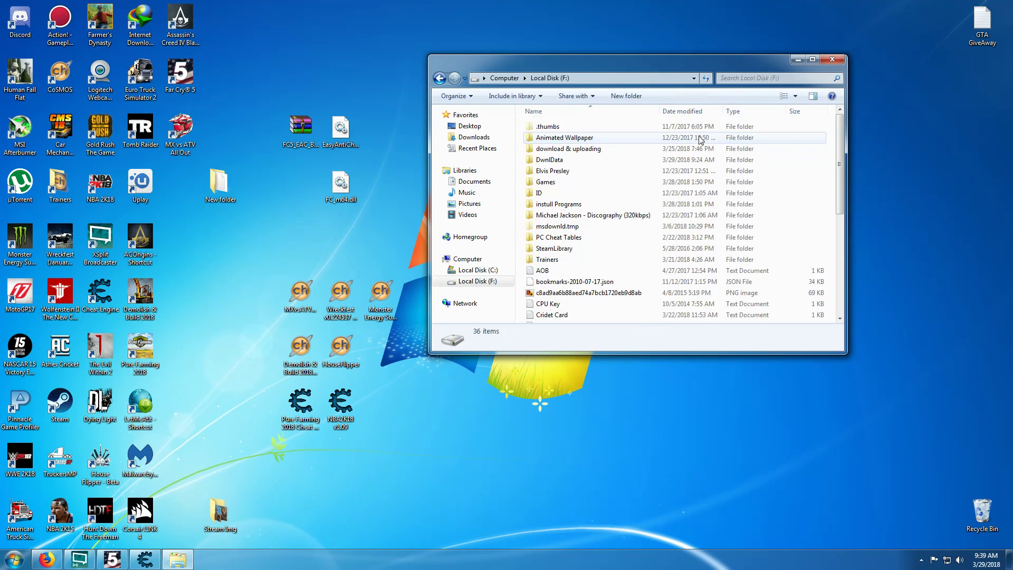
double_click(545, 183)
left_click(548, 150)
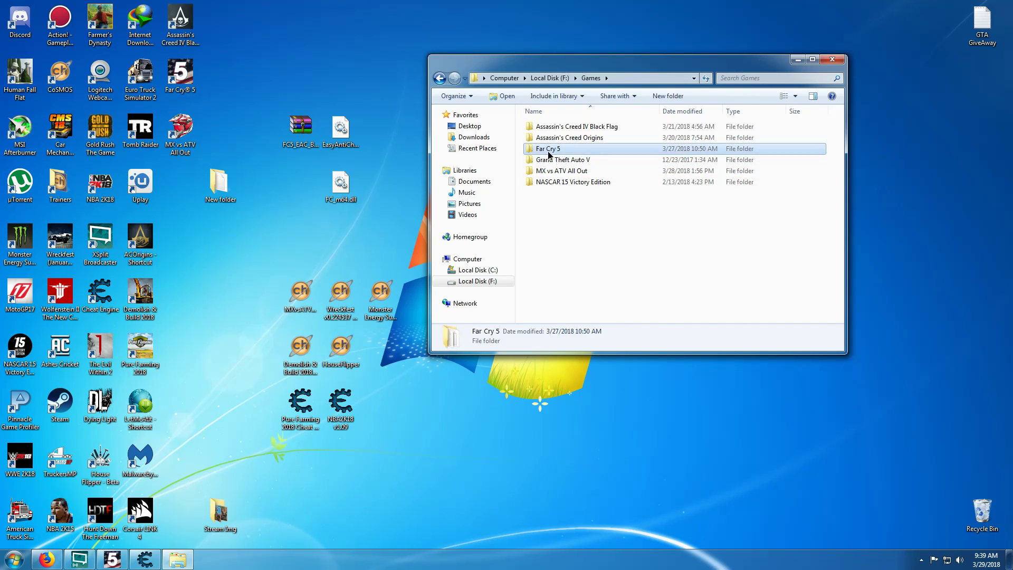
double_click(549, 150)
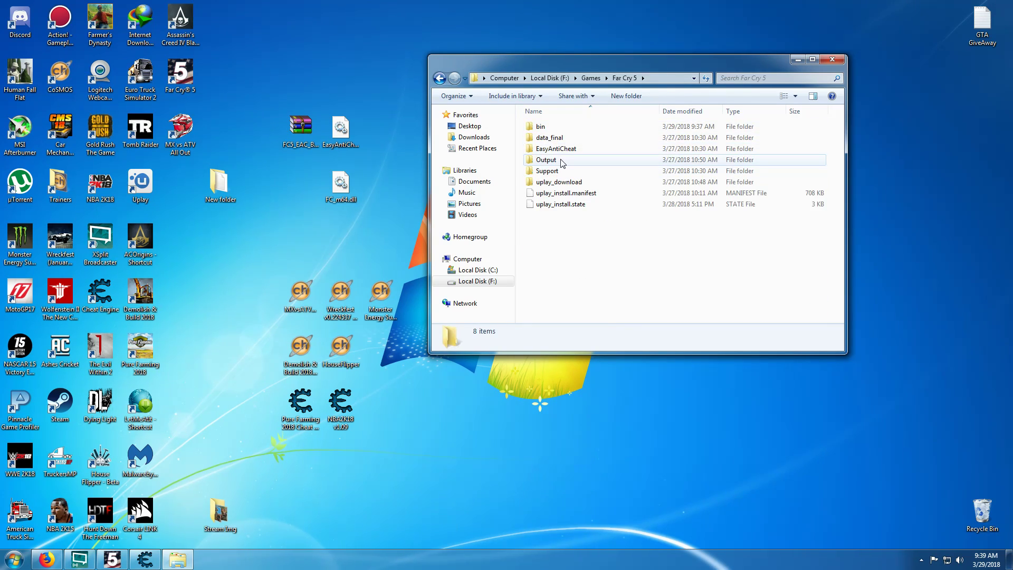
double_click(546, 128)
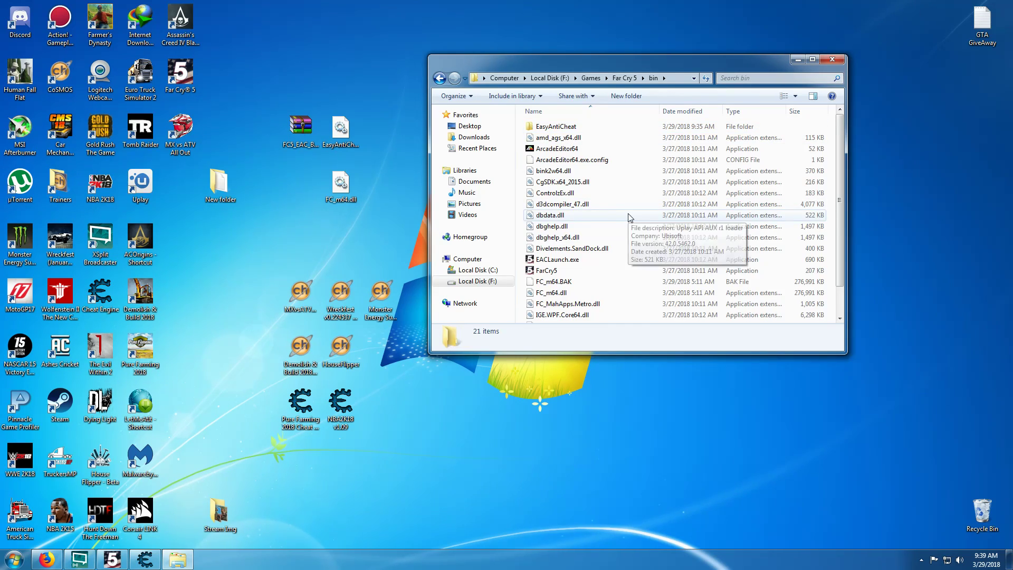
scroll(628, 216, "down", 1)
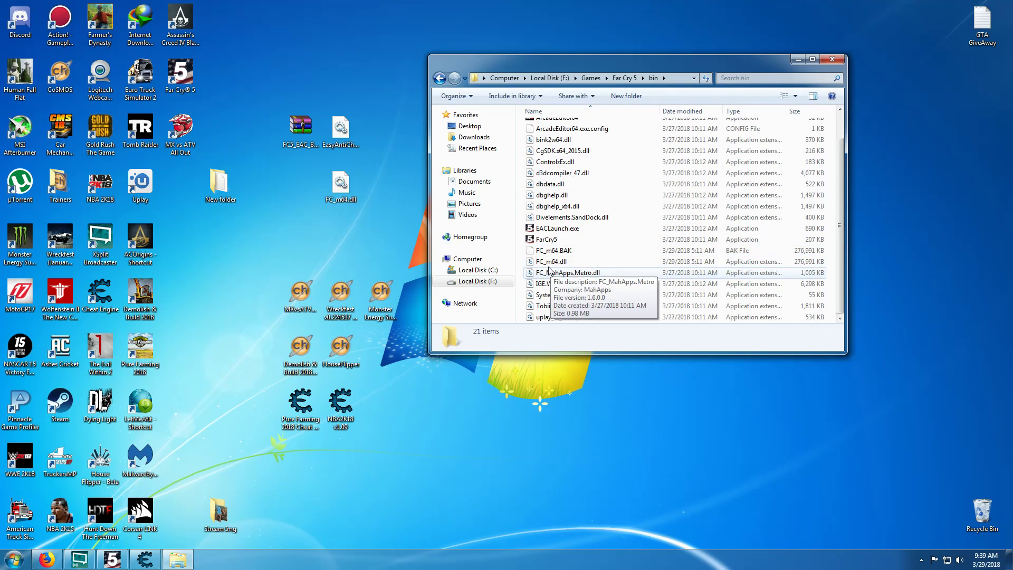
Compare FC_m64.dll with its FC_m64.BAK backup, starting and then cancelling a rename.
left_click(554, 262)
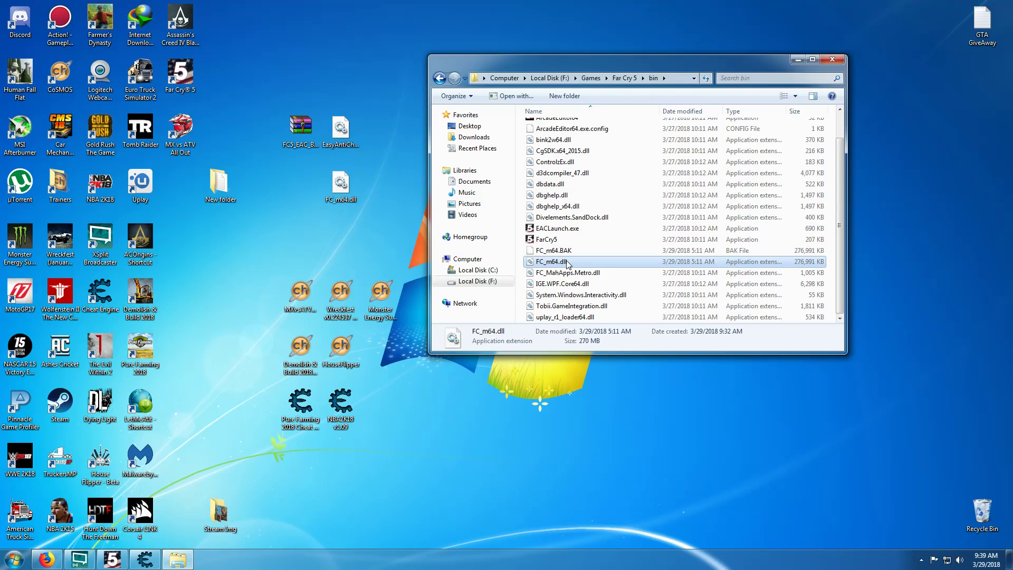
left_click(555, 251)
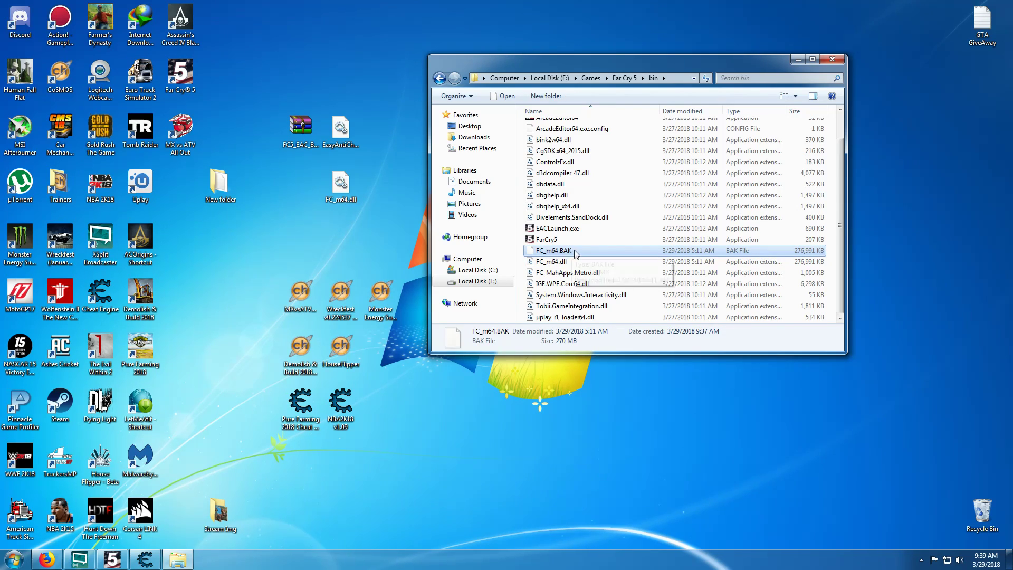
left_click(541, 263)
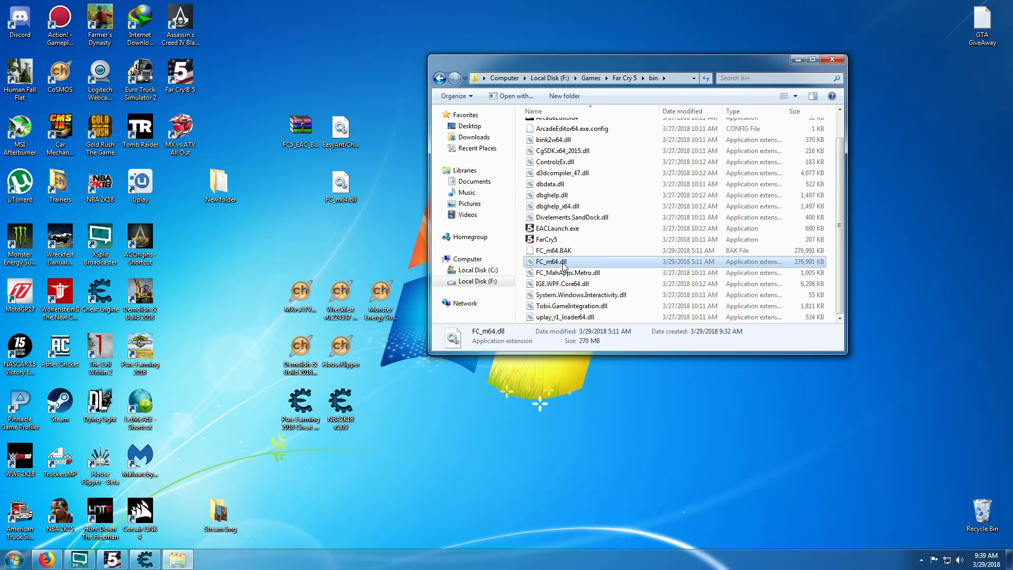
left_click(557, 252)
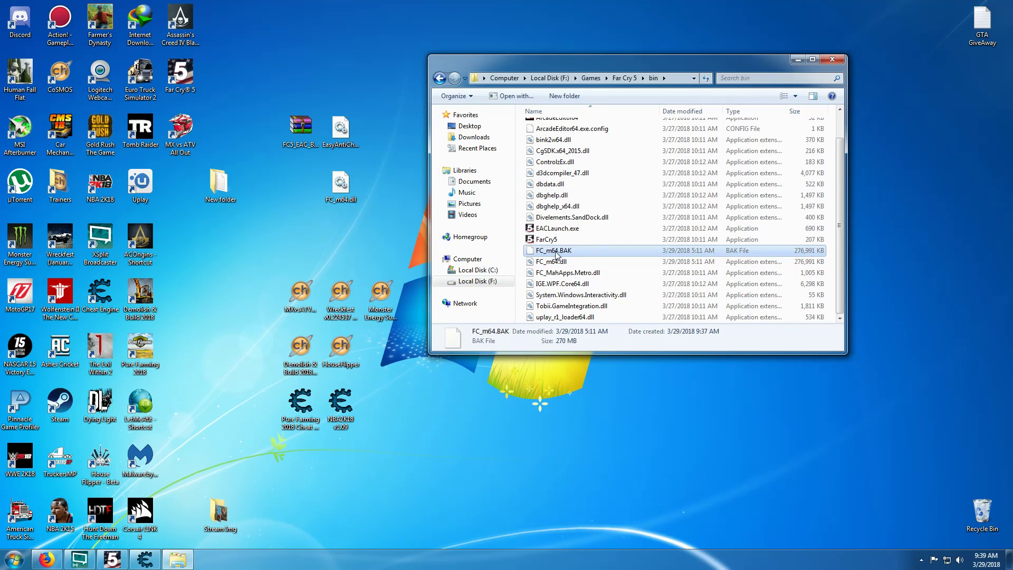
left_click(341, 230)
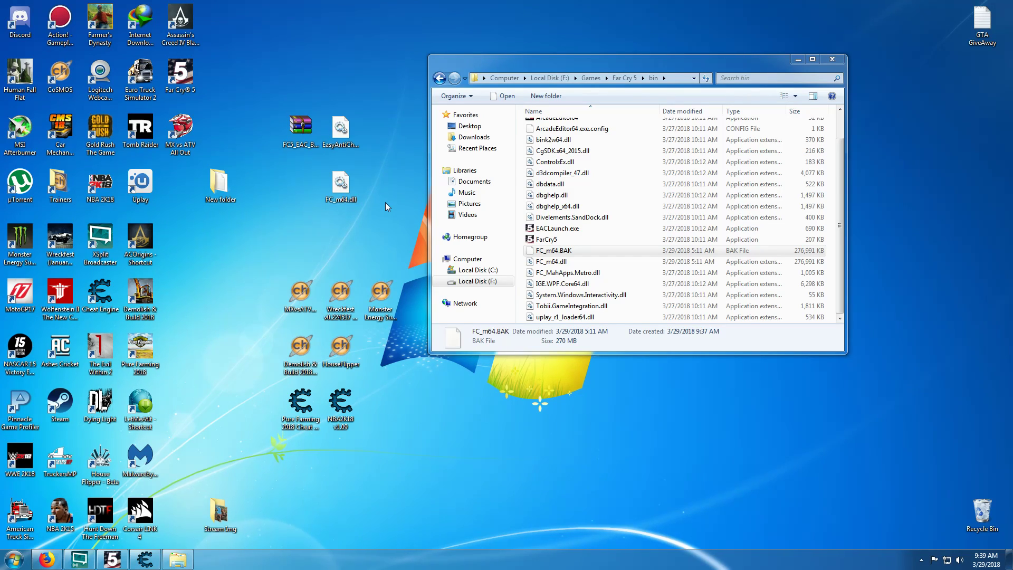
left_click(560, 264)
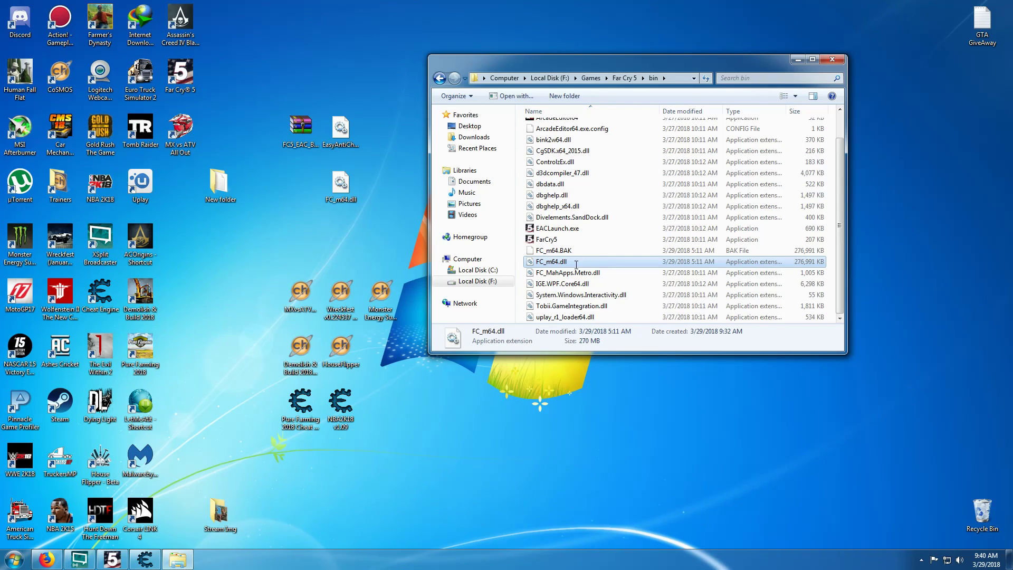
left_click(554, 262)
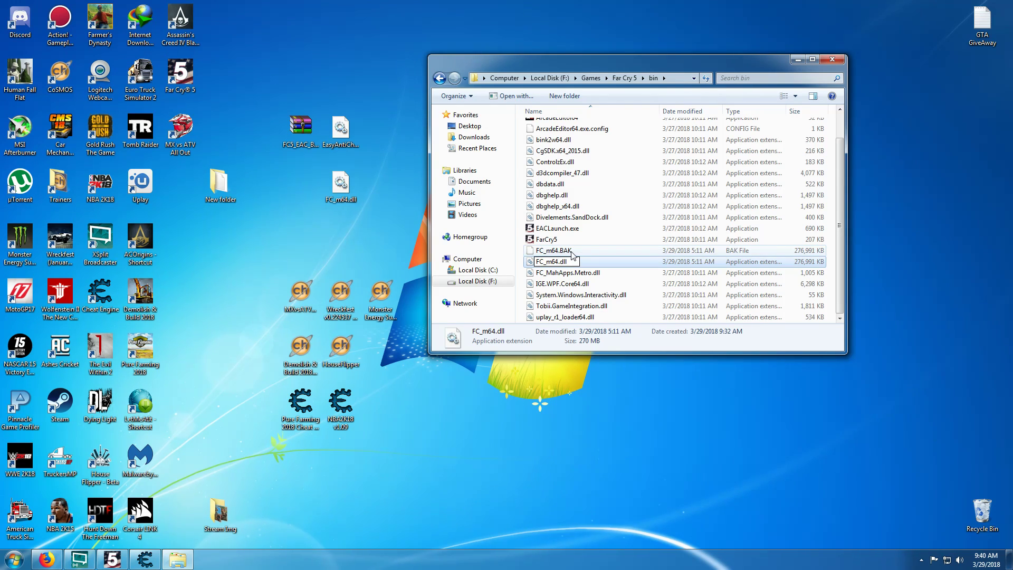
left_click(572, 252)
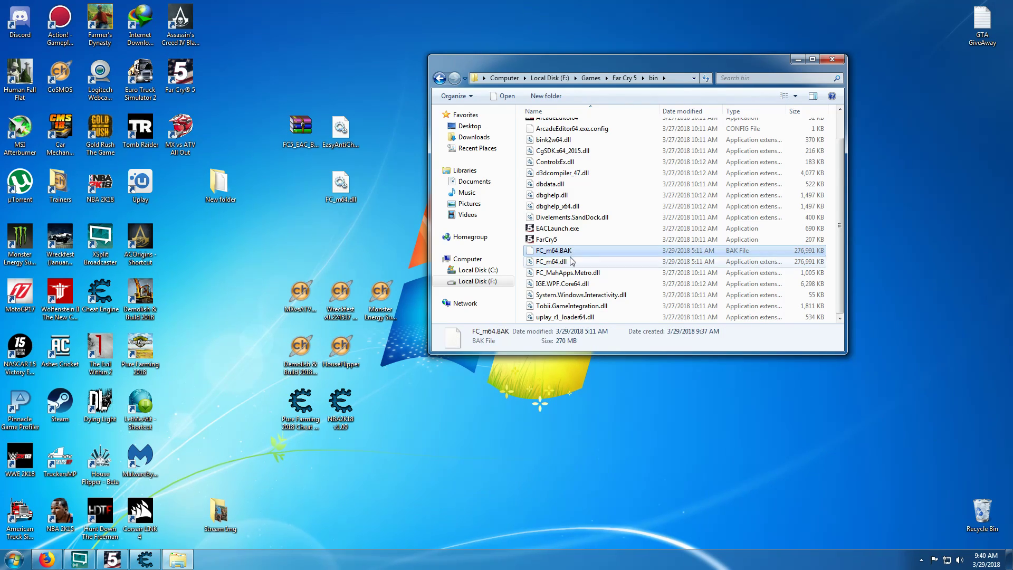
scroll(572, 175, "up", 2)
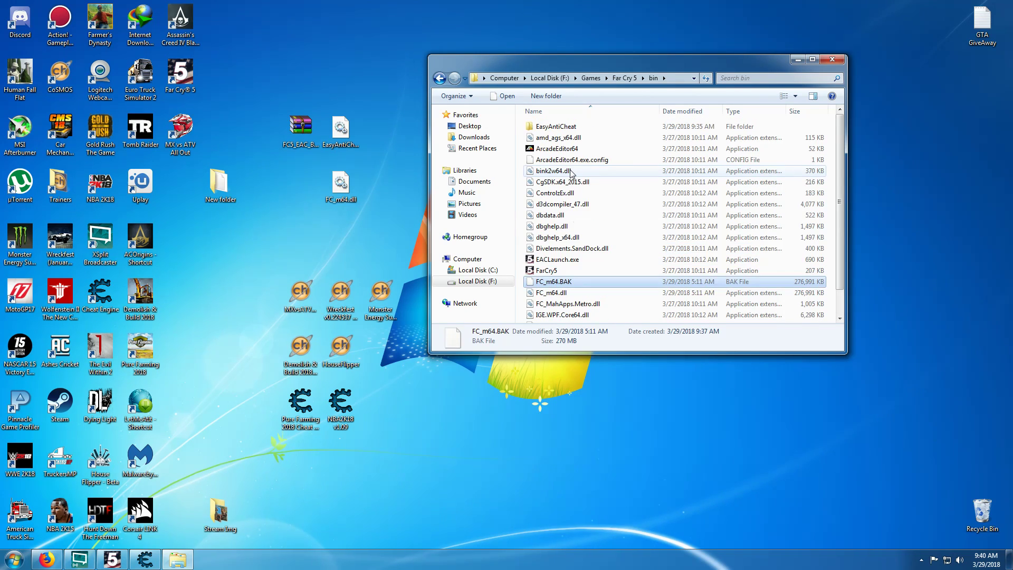
Open bin\EasyAntiCheat and compare EasyAntiCheat_x64.dll with its EasyAntiCheat_x64.BAK backup.
double_click(547, 129)
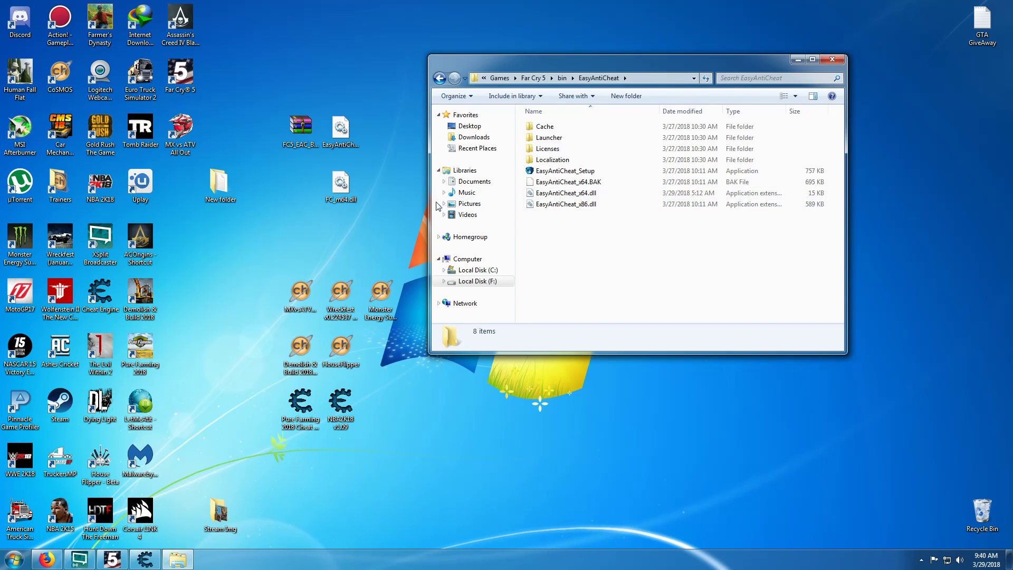
left_click(375, 140)
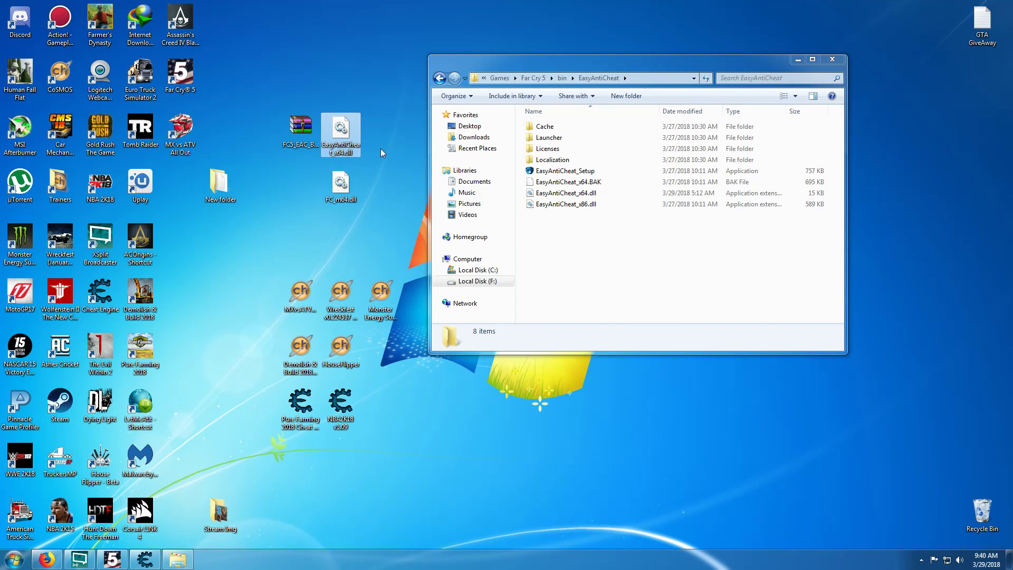
left_click(566, 193)
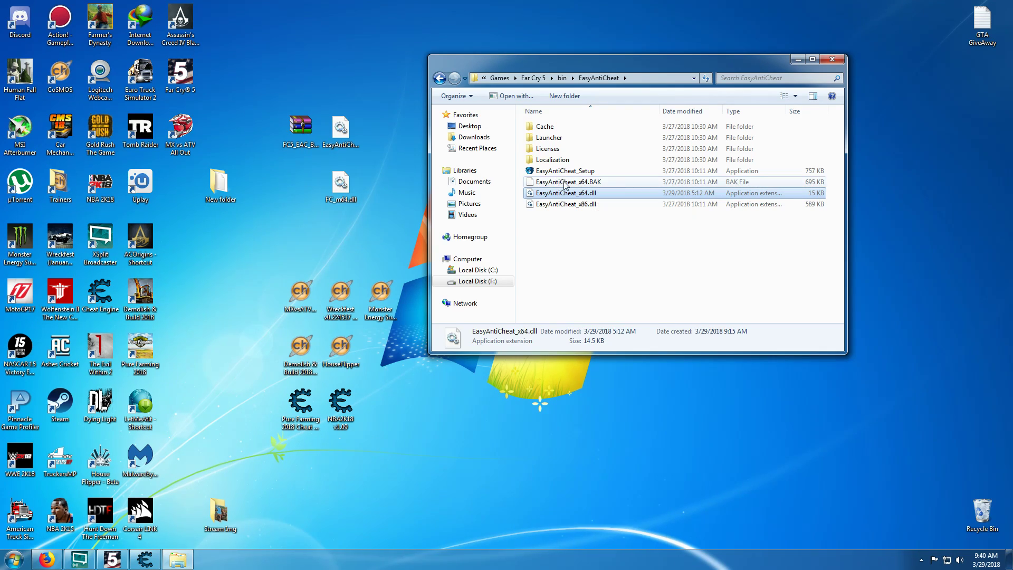
left_click(566, 183)
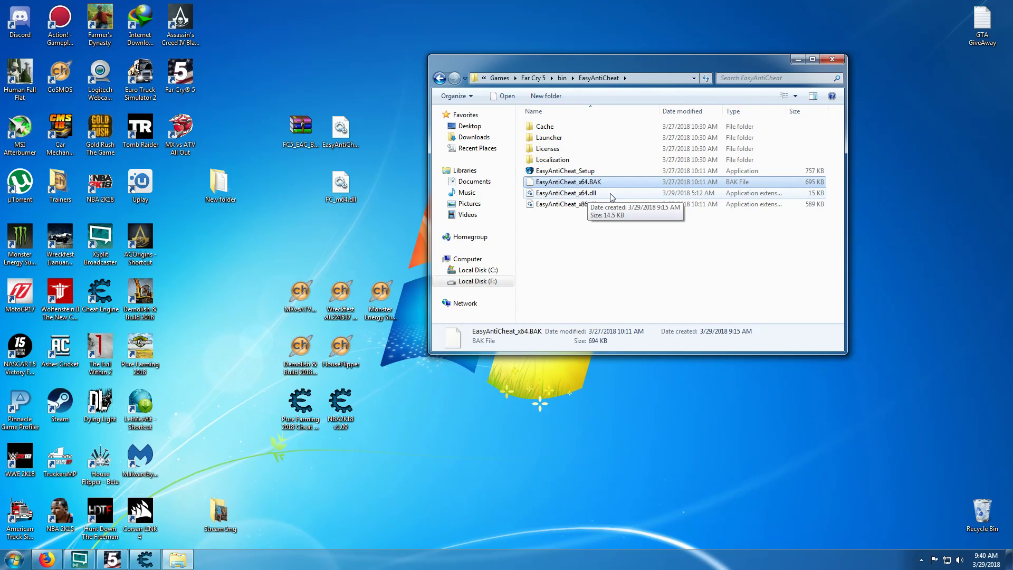
Return to the bin folder and close the Explorer window.
left_click(546, 230)
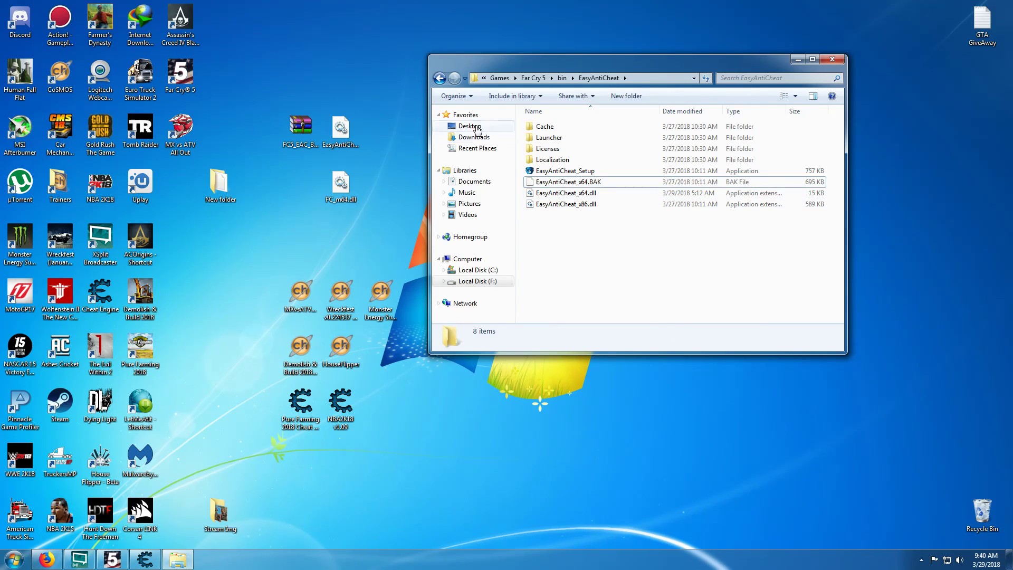
left_click(440, 78)
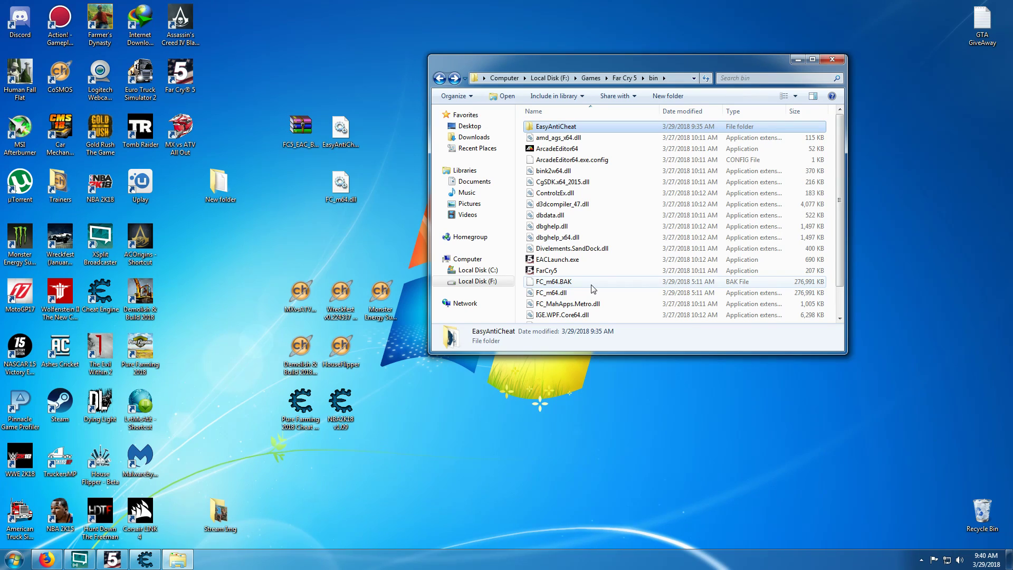
left_click(833, 59)
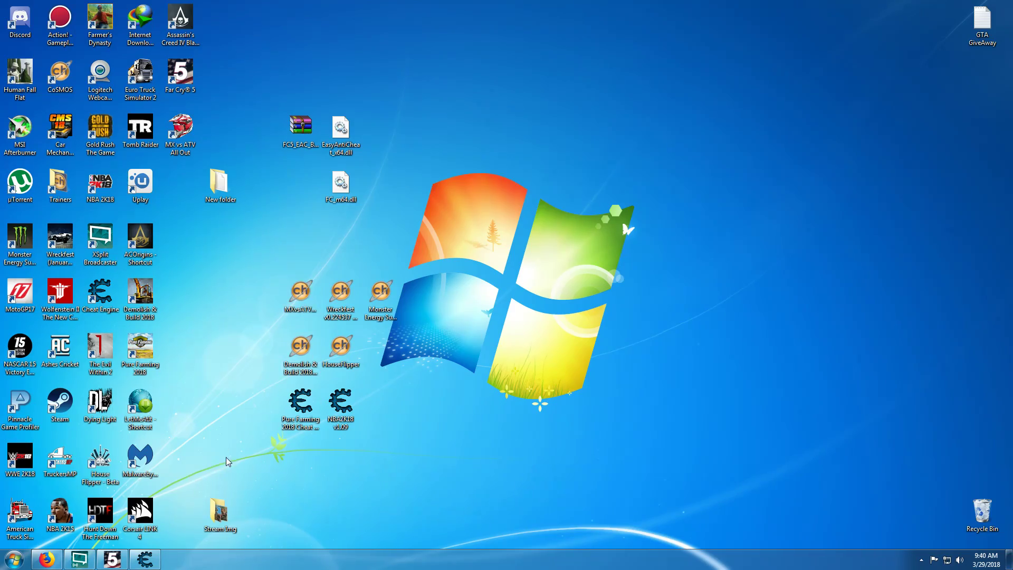
Switch to Cheat Engine and attach it to the running FarCry5.exe process.
left_click(112, 559)
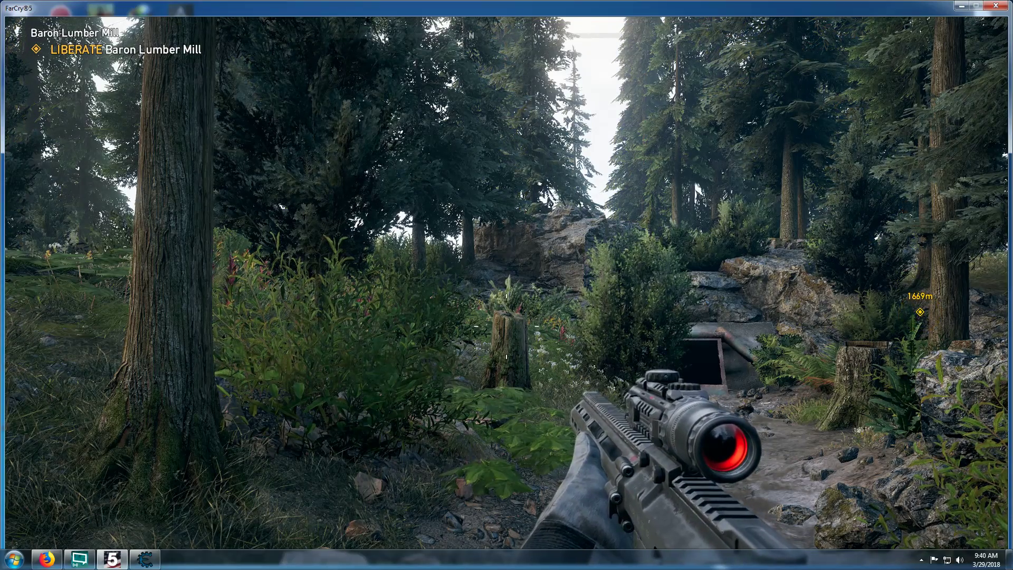
key("alt+Tab")
left_click(508, 294)
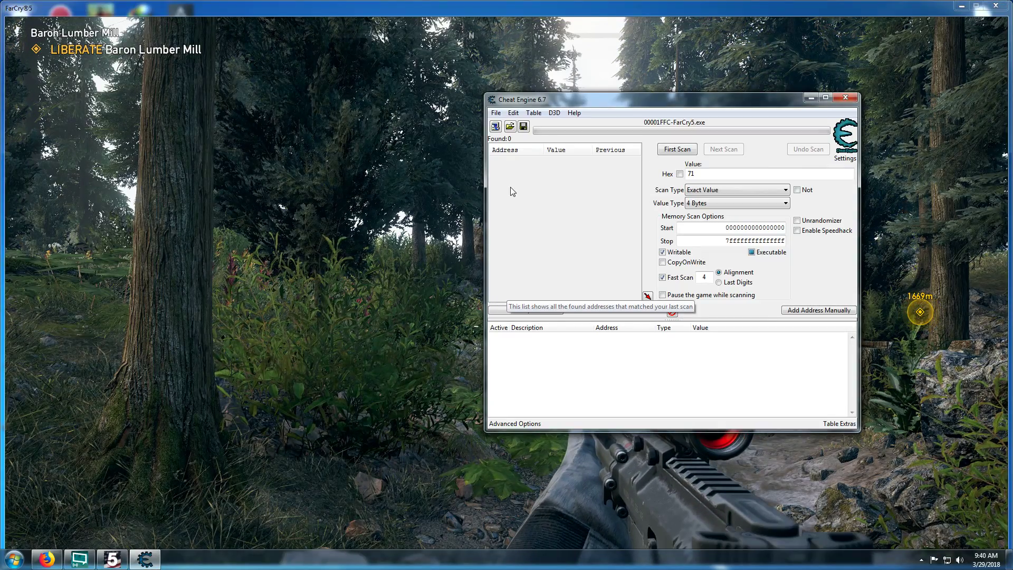
left_click(496, 127)
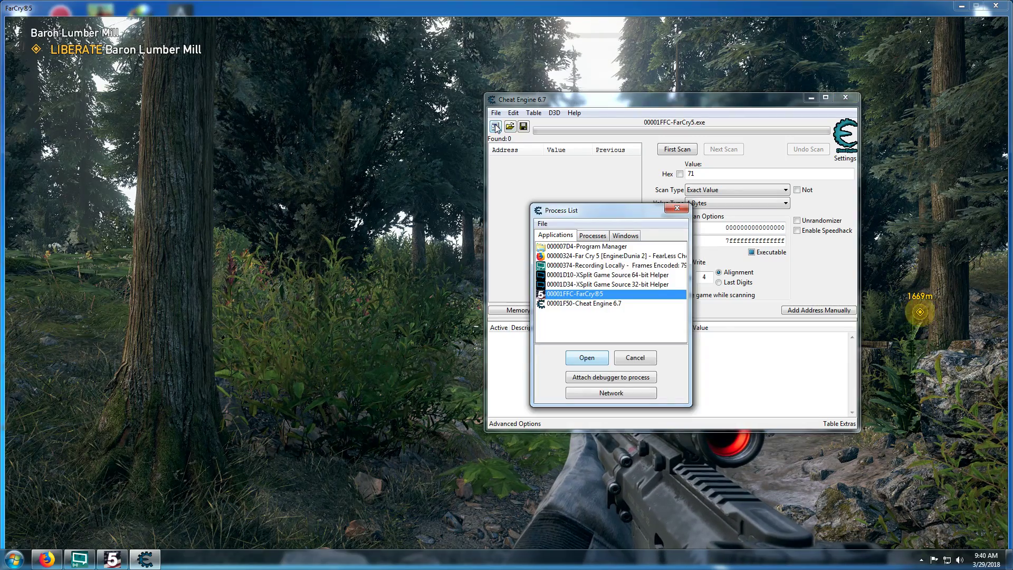
left_click(587, 358)
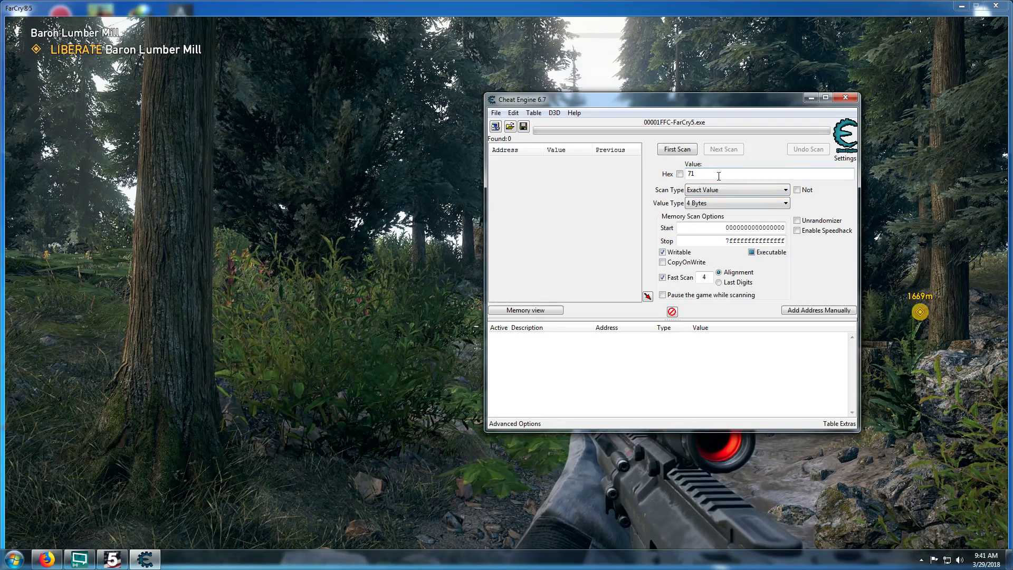
Run a first scan for 71, then reload in-game to change the ammo count.
left_click(677, 150)
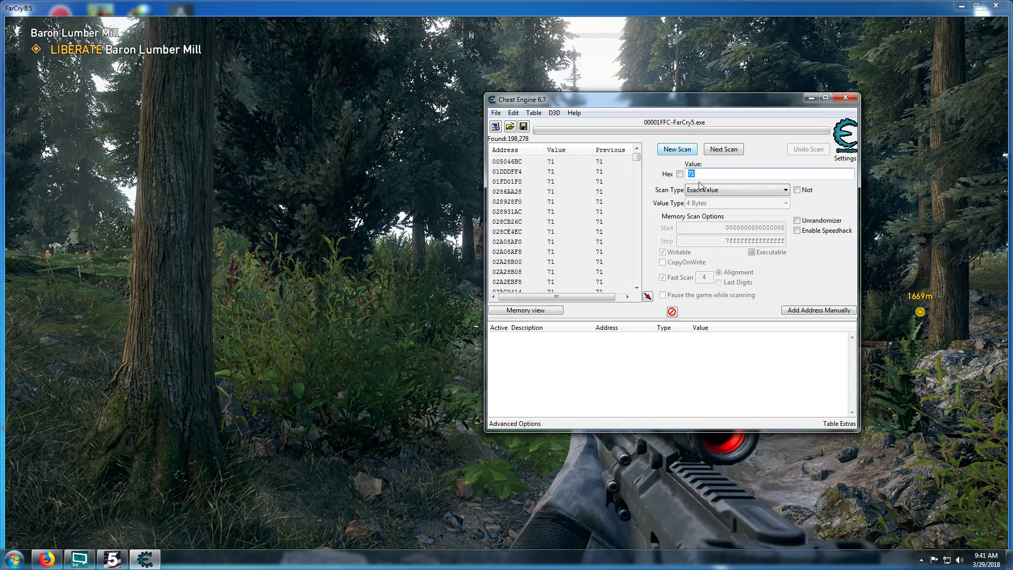
key("alt+Tab")
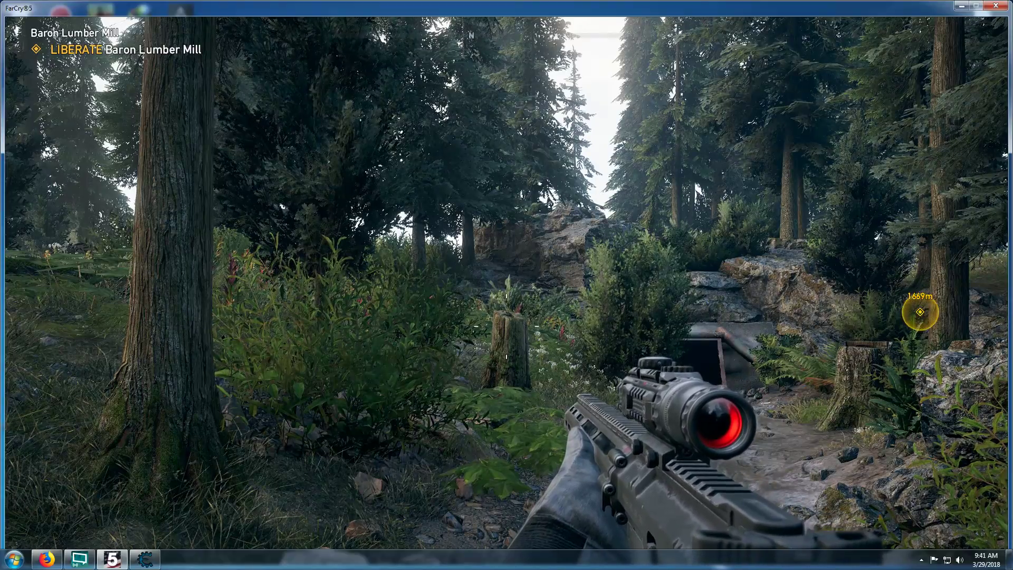
key("r")
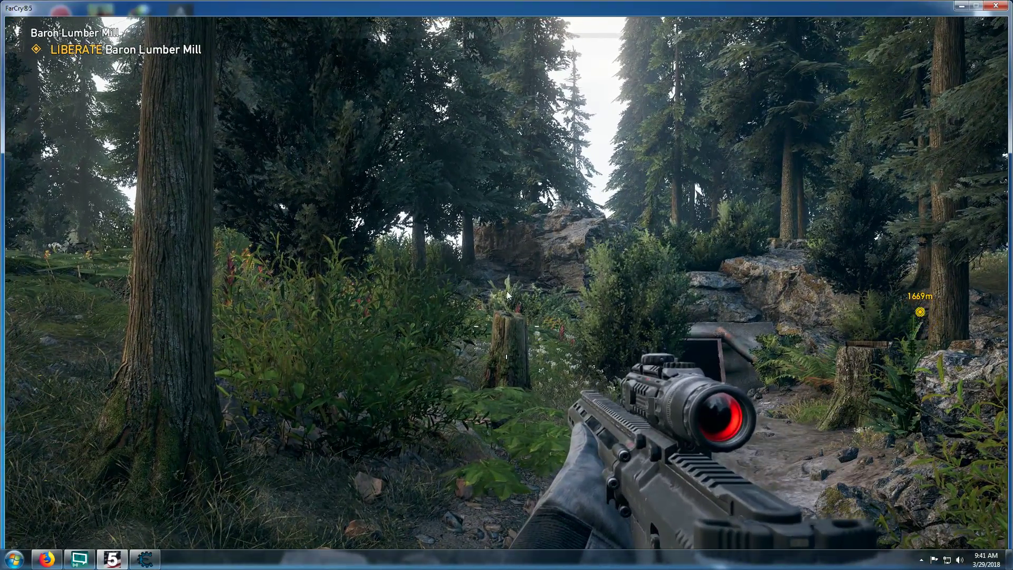
key("alt+Tab")
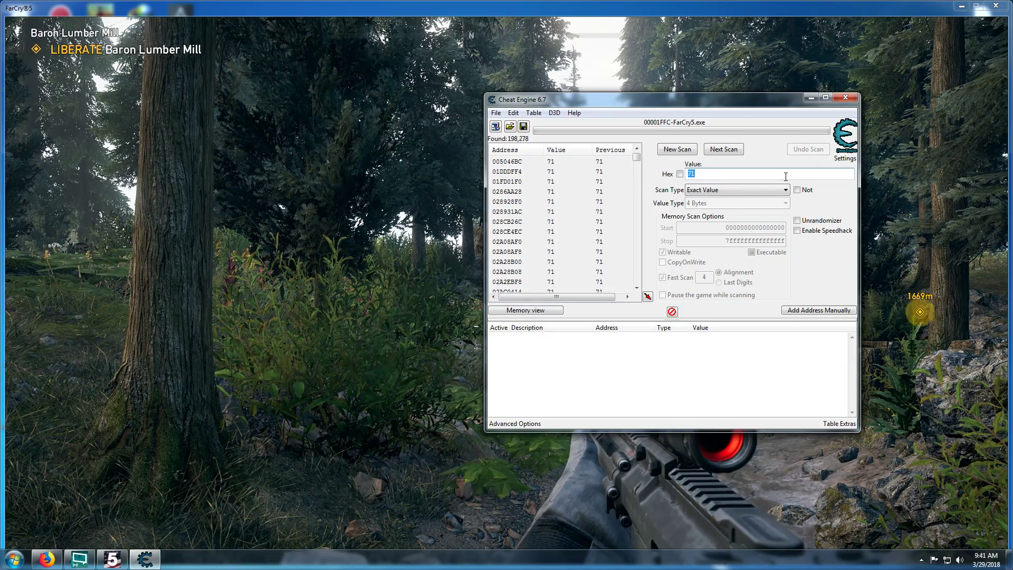
type("70")
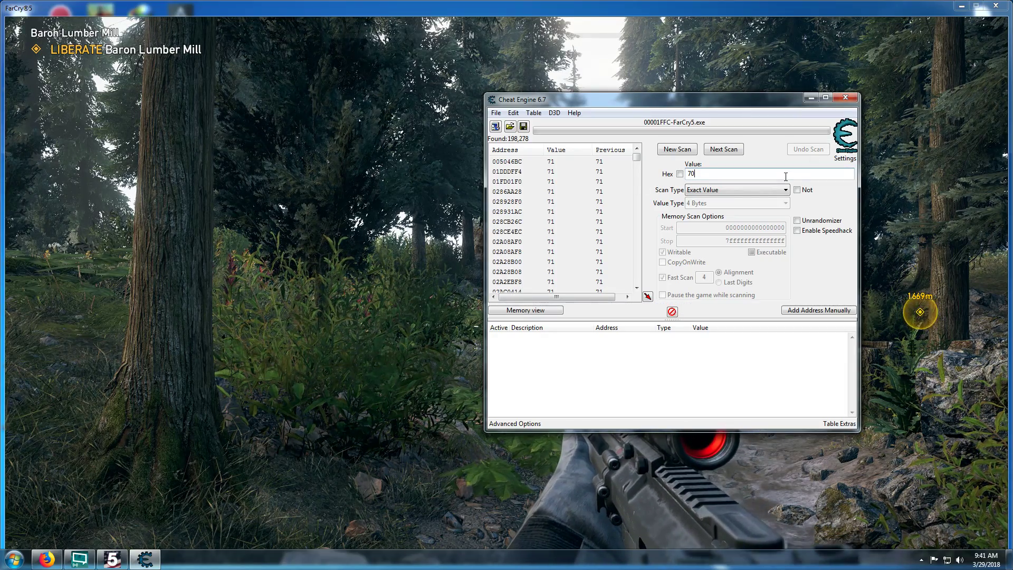
Scan again for 70, add address F48ADBAC to the table and set it to 99.
left_click(723, 149)
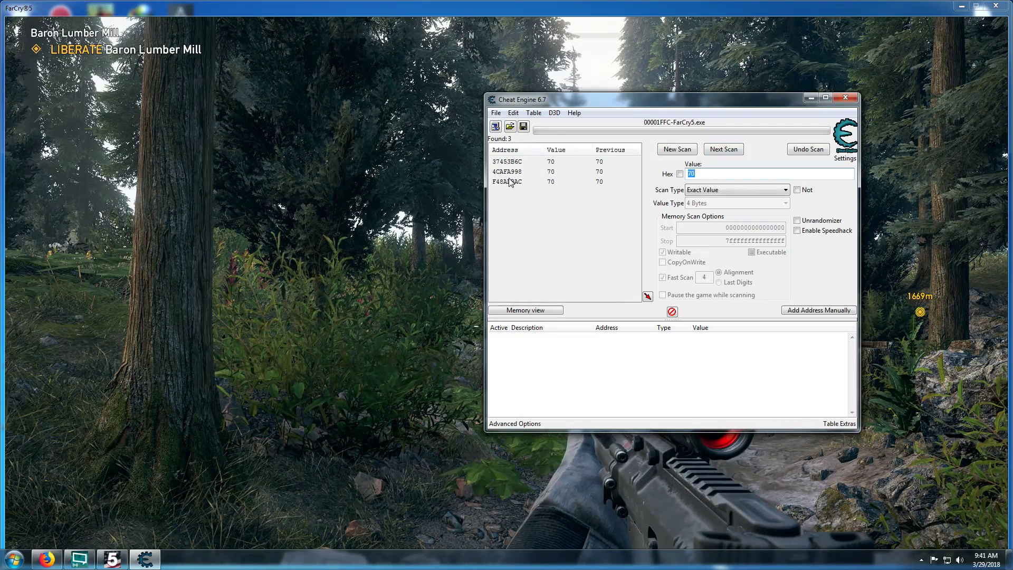
double_click(513, 182)
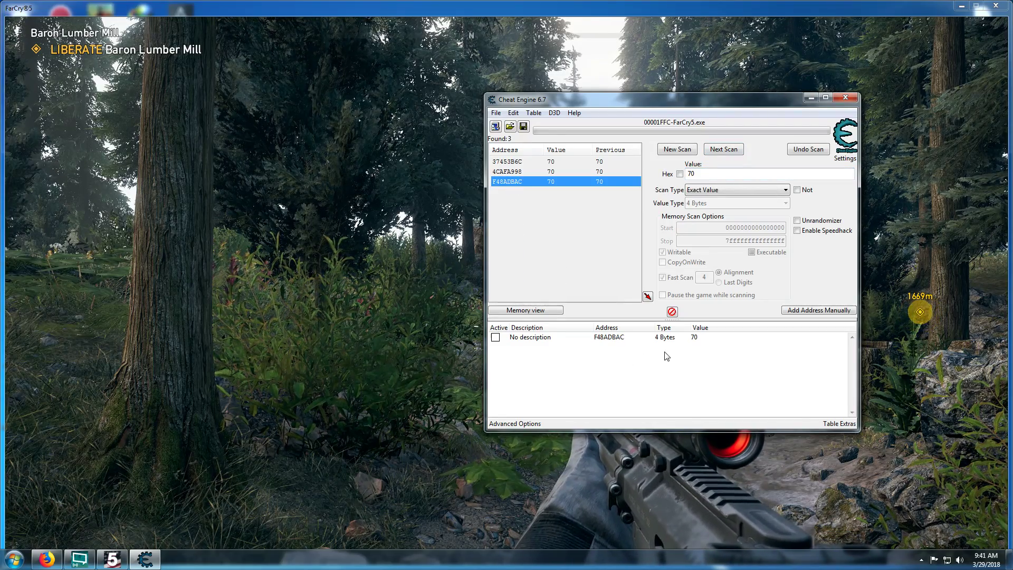
double_click(694, 338)
type("99")
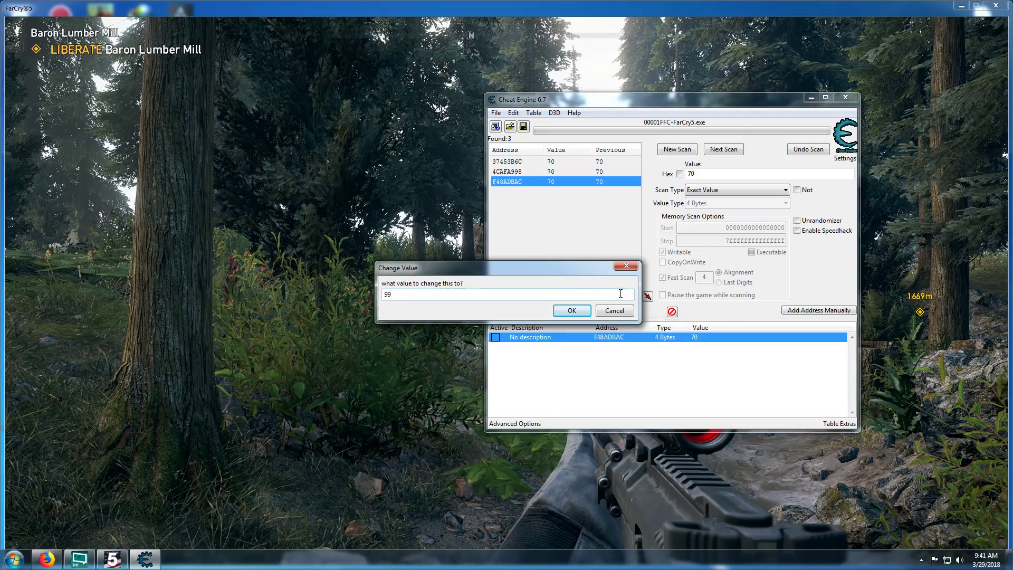
left_click(573, 310)
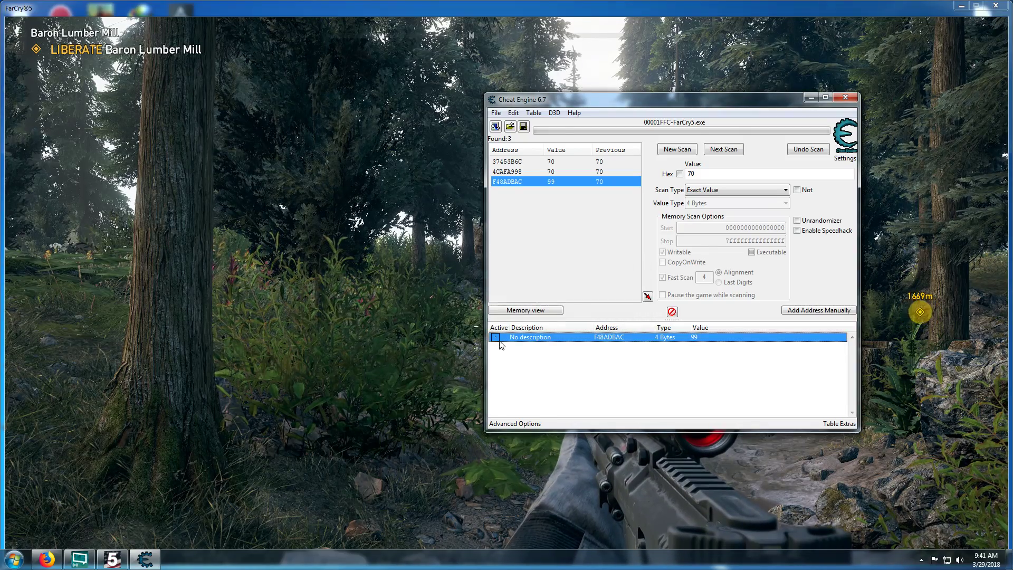
left_click(882, 415)
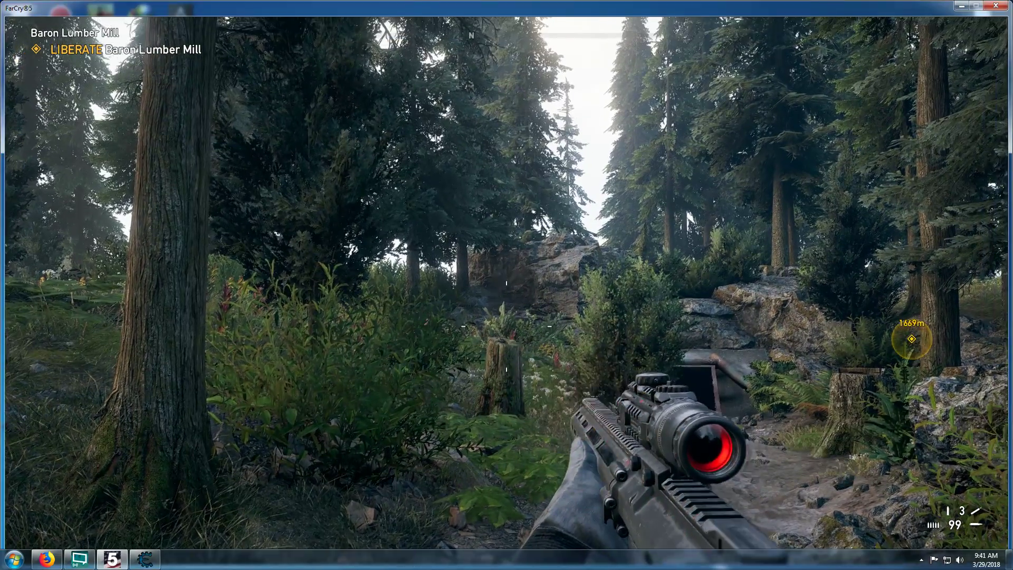
Fire and reload the rifle several times to confirm the ammo refills to 99.
key("r")
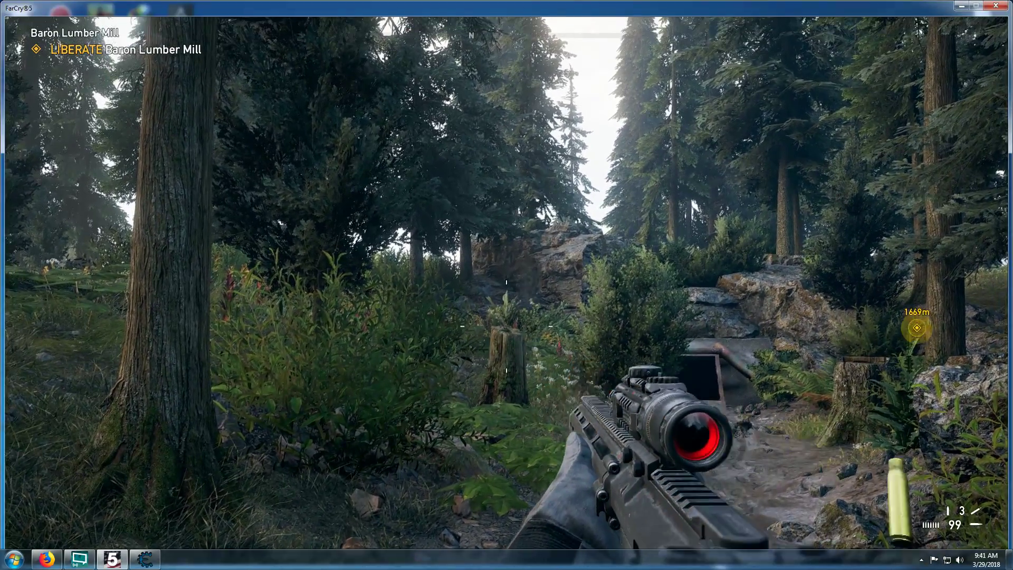
left_click(507, 285)
key("r")
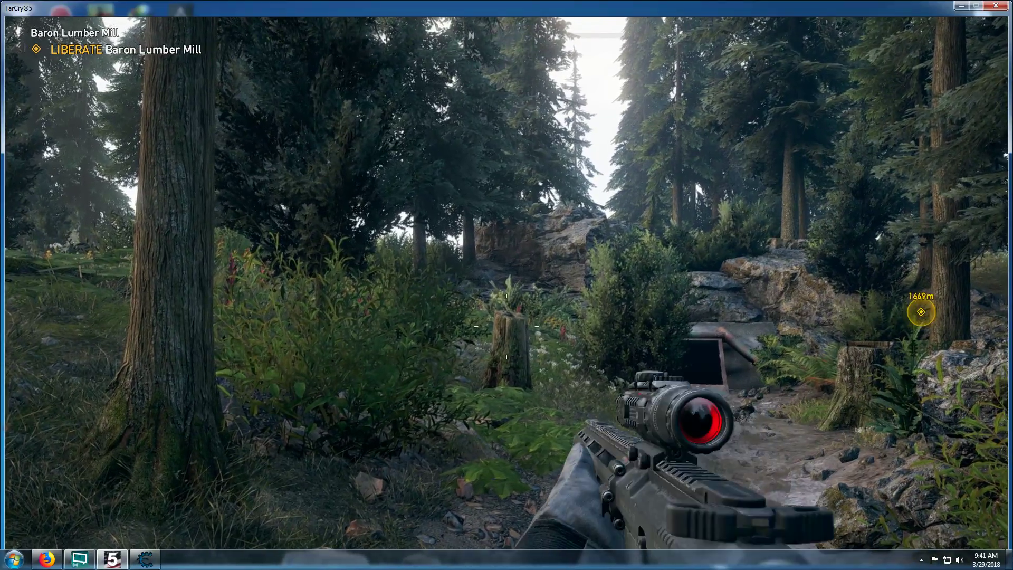
left_click(506, 285)
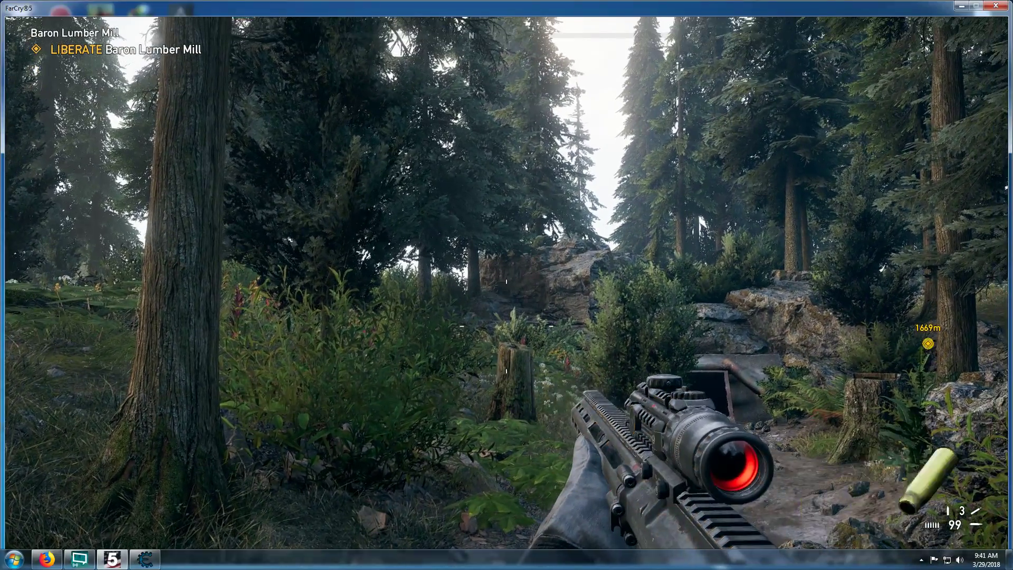
key("r")
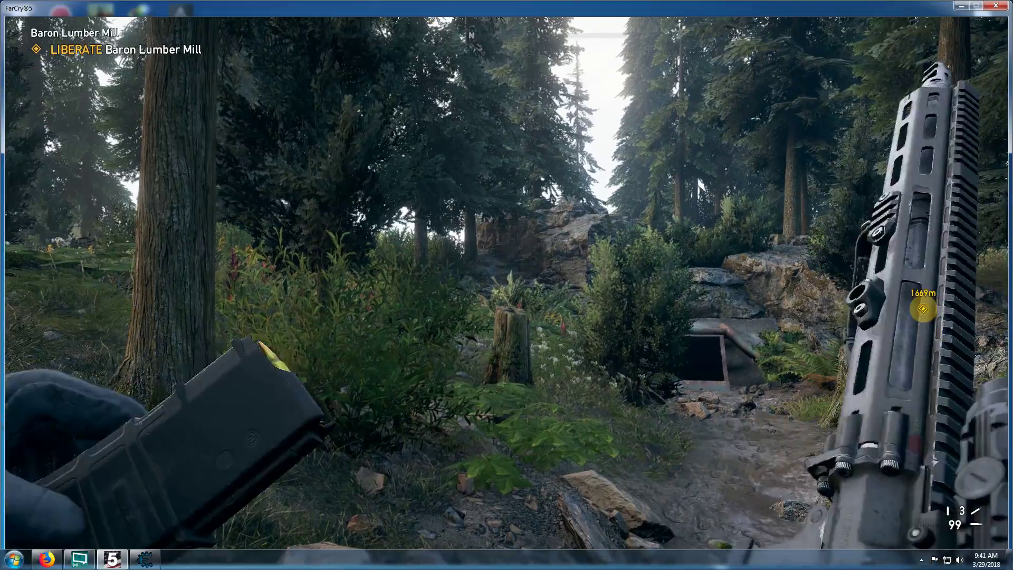